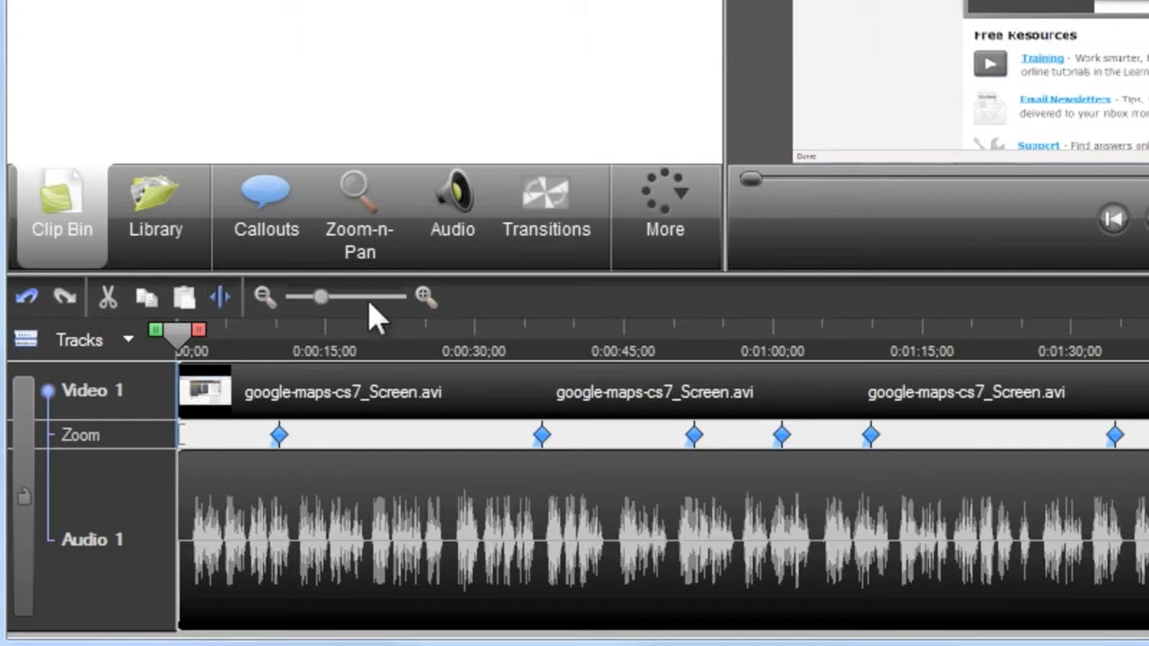
Zoom the timeline in for a closer view of the audio waveform and zoom back out.
click(423, 297)
click(424, 297)
click(423, 298)
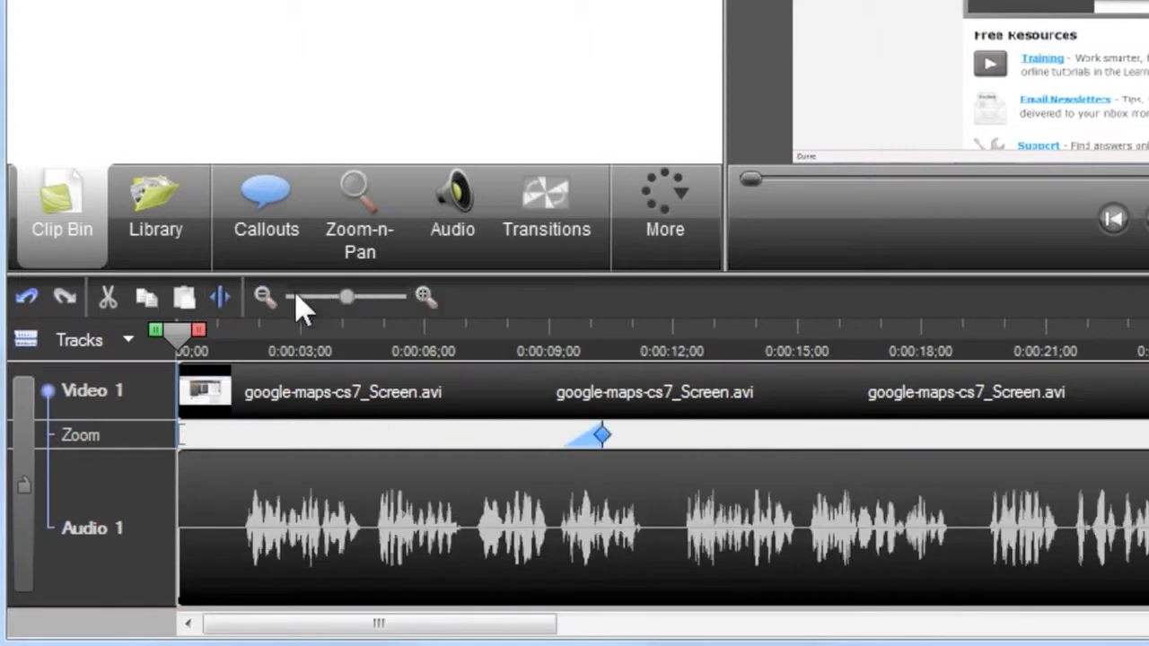
click(263, 297)
click(262, 297)
click(262, 297)
click(262, 297)
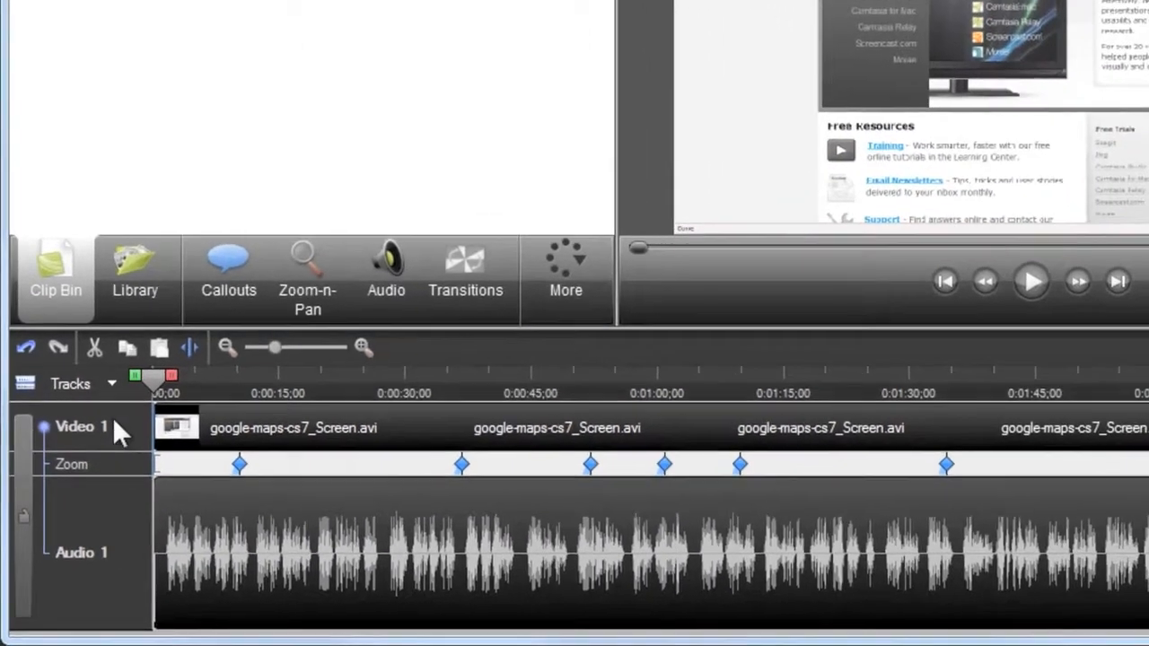
Show the Audio 2 track on the timeline and lock it.
click(111, 384)
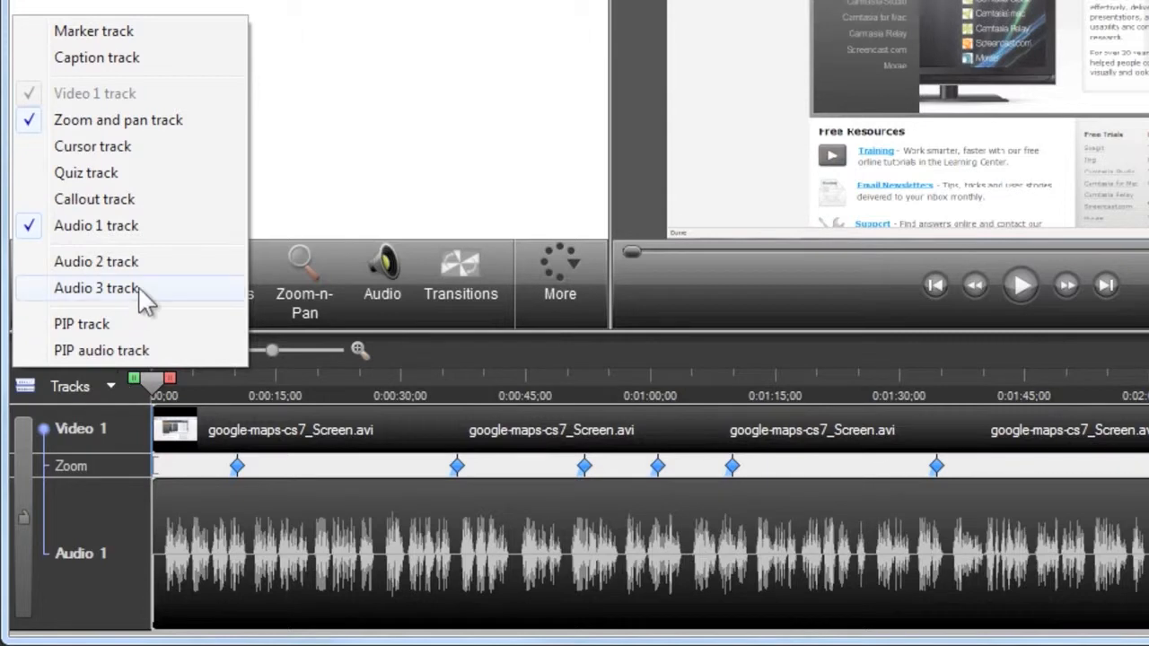
click(150, 265)
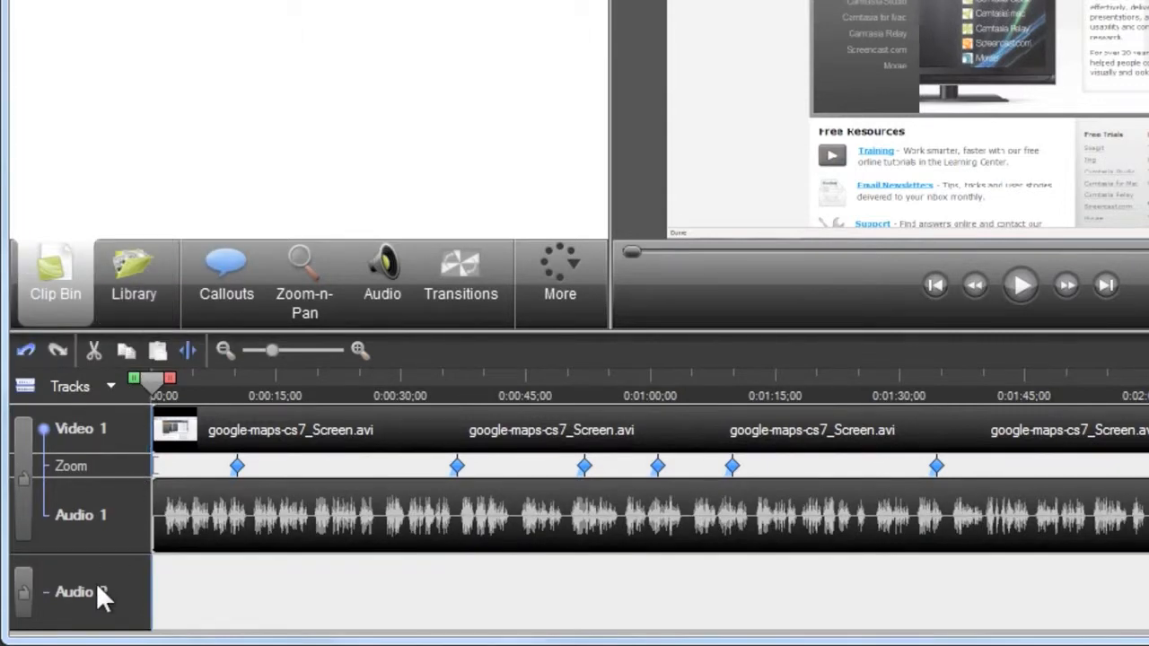
click(25, 597)
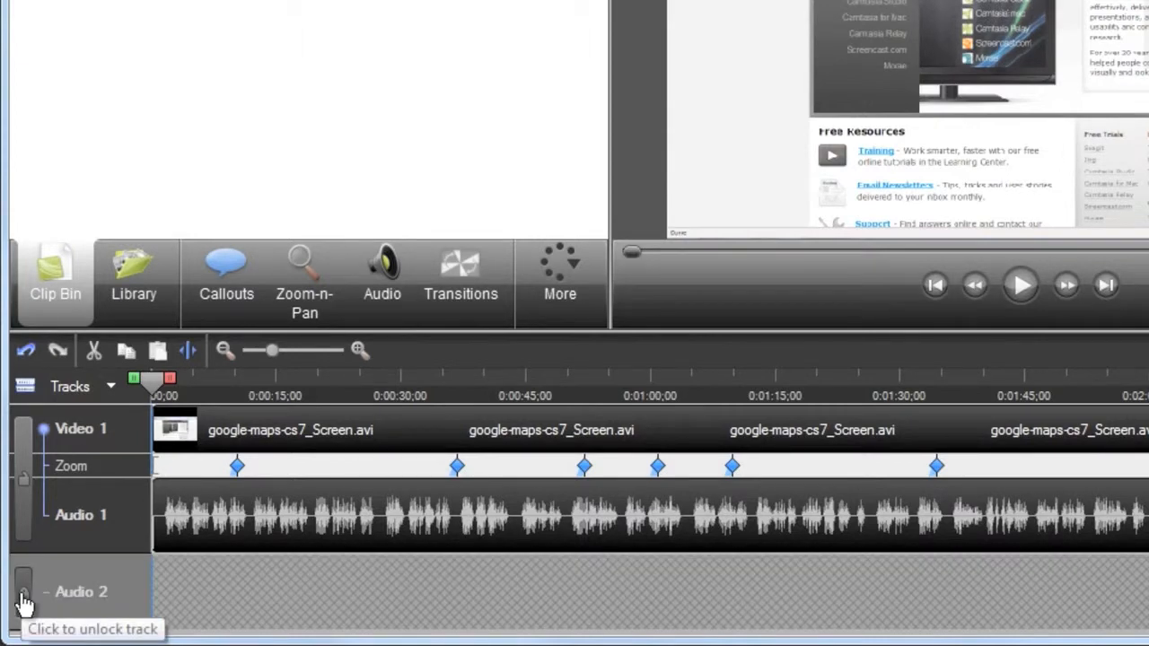
Unlock the Audio 2 track and hide it from the timeline.
click(24, 600)
click(108, 386)
click(105, 265)
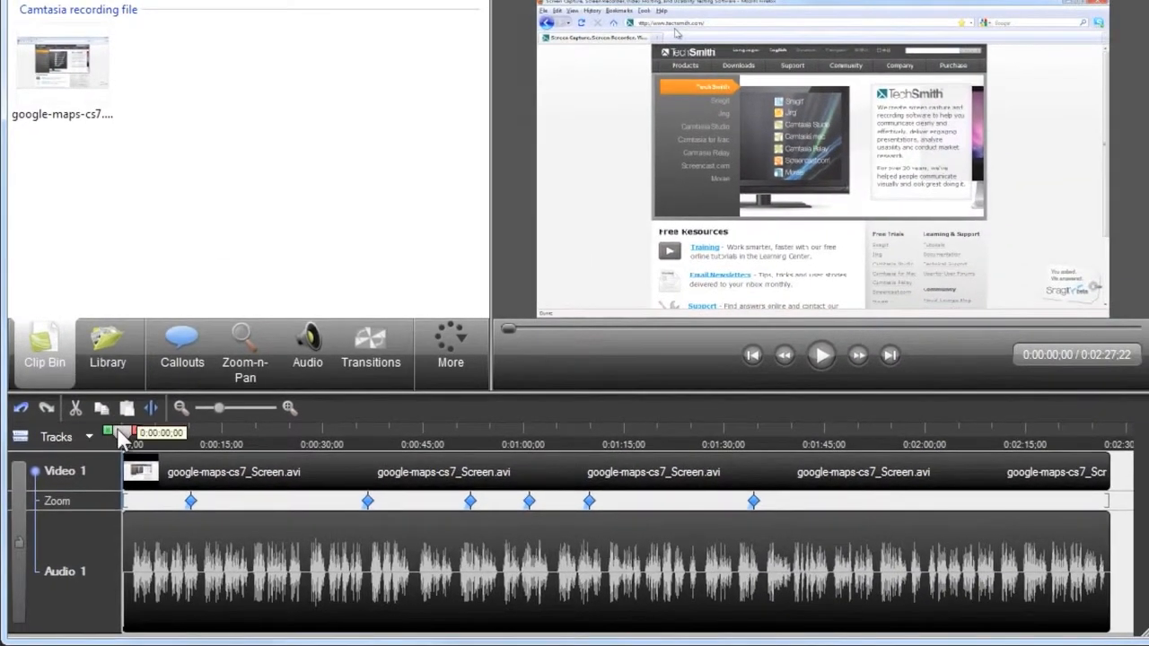
Scrub the timeline playhead to 0:00:19;02.
drag(141, 423, 248, 443)
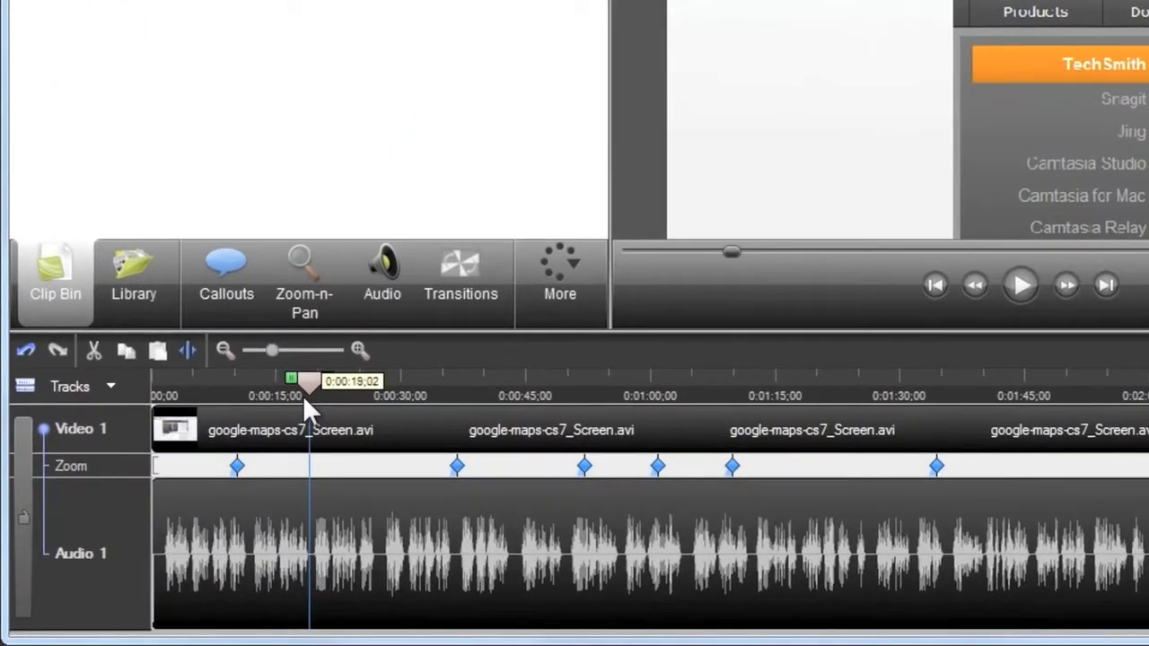
drag(305, 401, 303, 401)
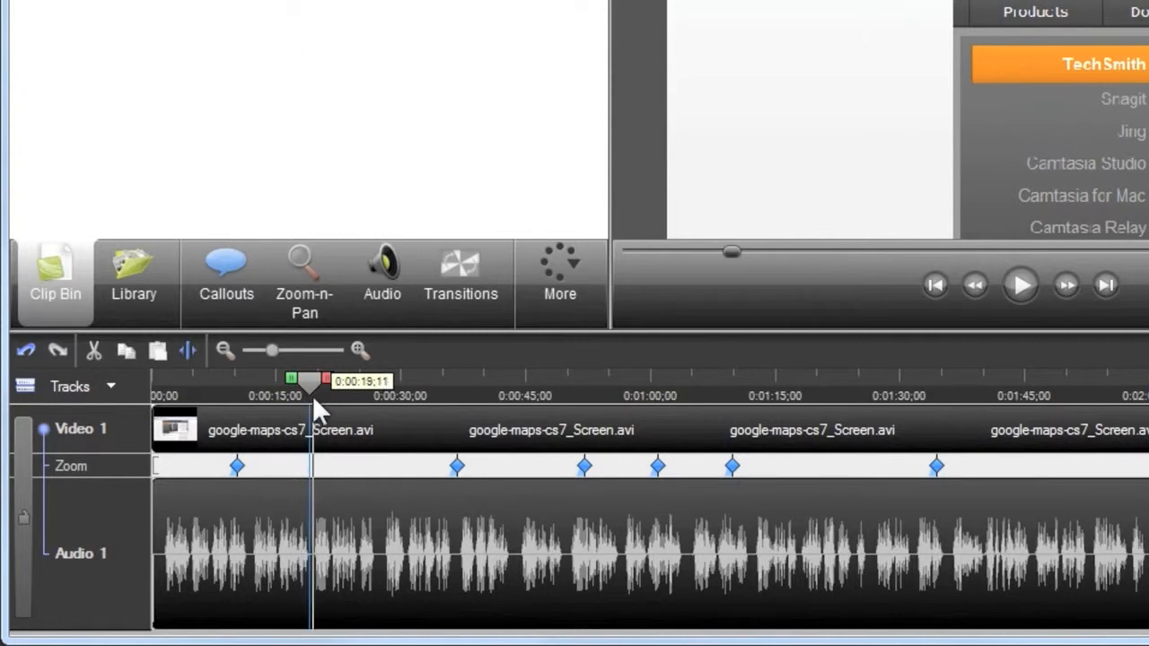
Review the editing commands available for the time ruler, the Video 1 clip and the Audio 1 clip.
right_click(428, 395)
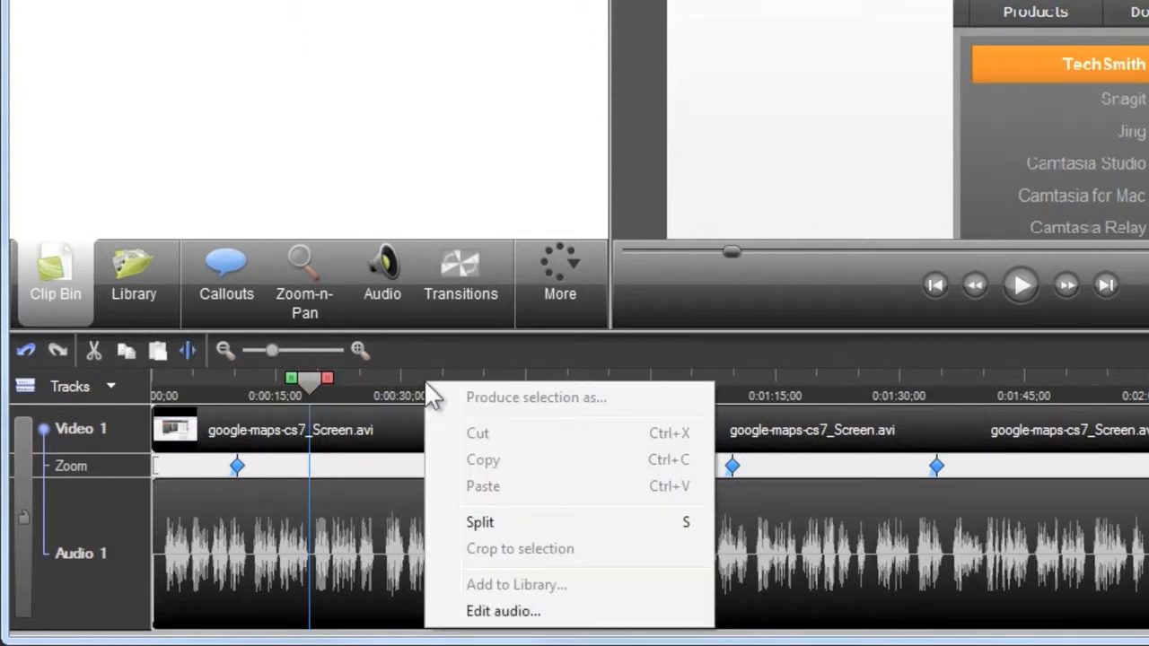
right_click(391, 432)
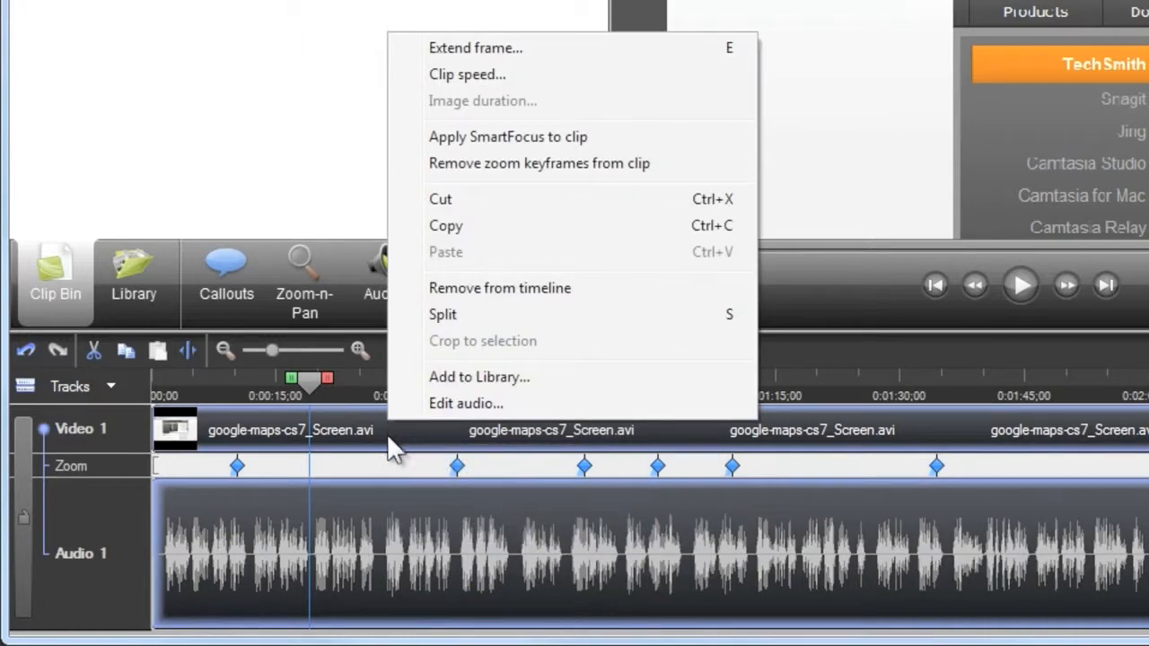
click(400, 514)
right_click(401, 521)
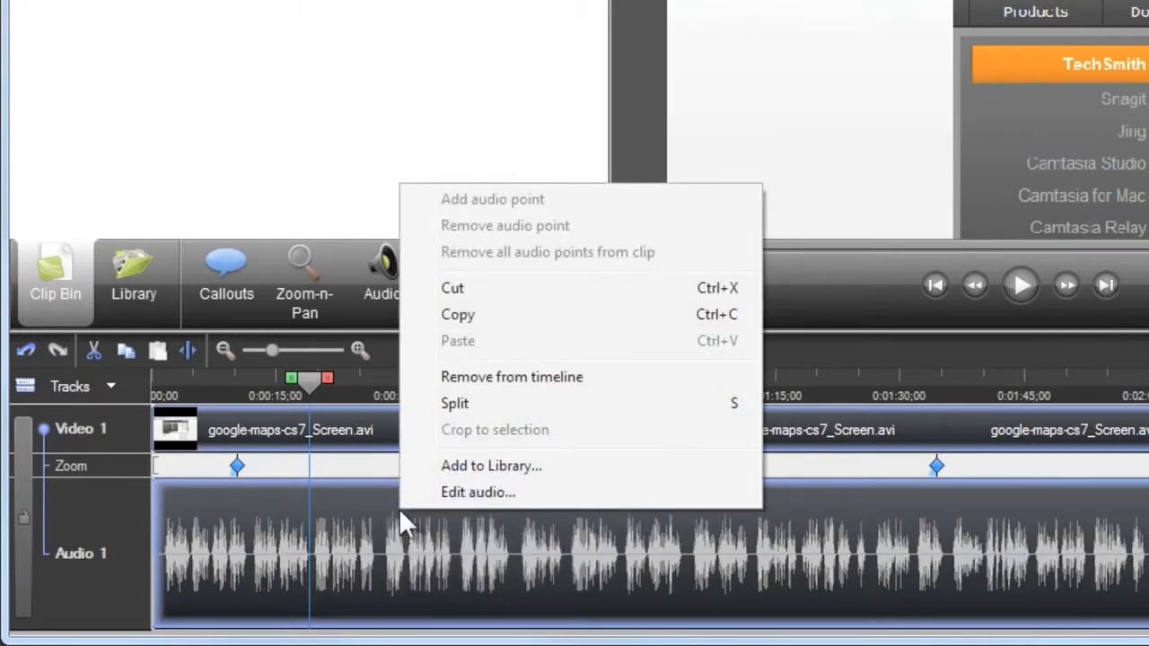
click(380, 466)
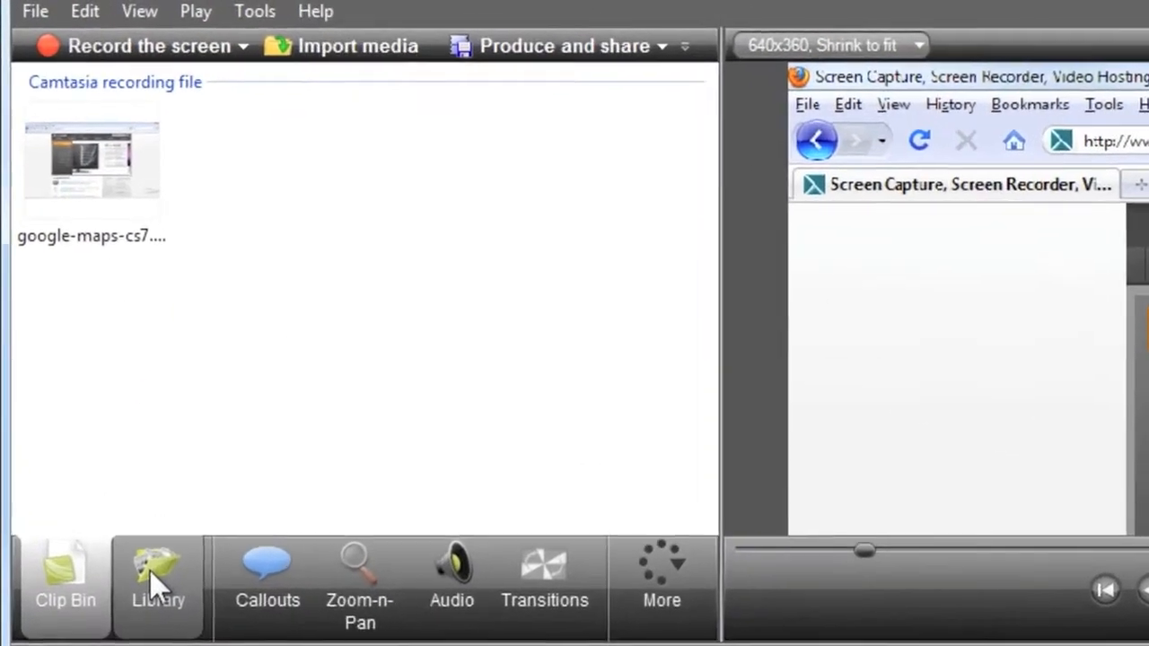
Browse the media Library, checking the contents of the Audio and Digital Radius folders.
click(103, 394)
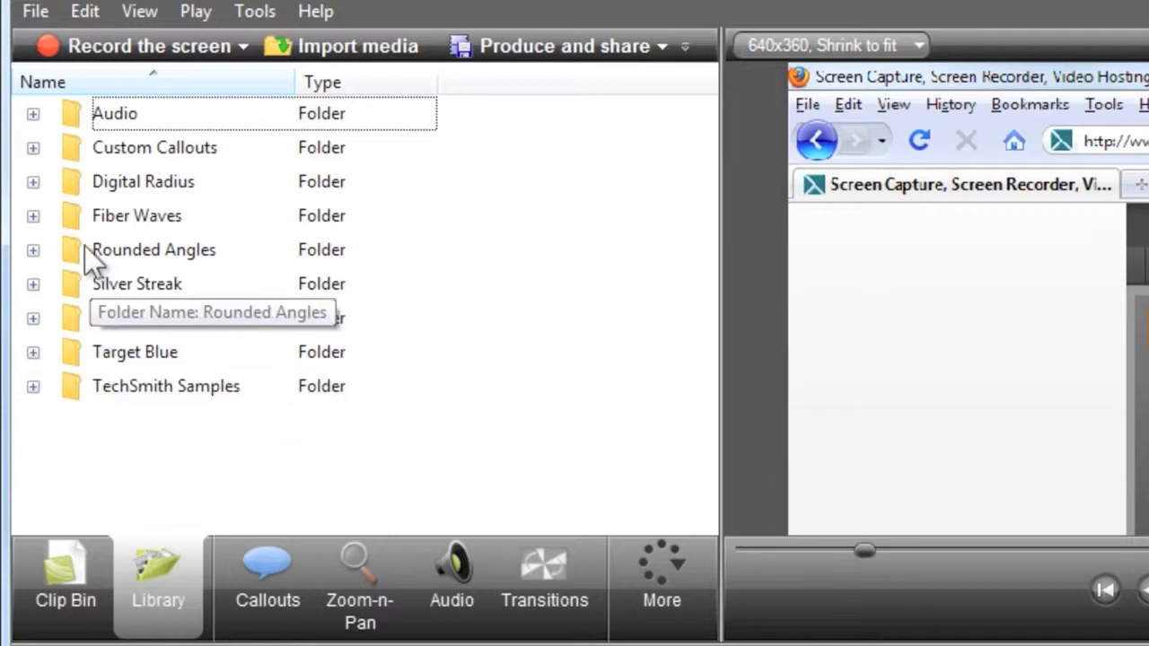
click(34, 114)
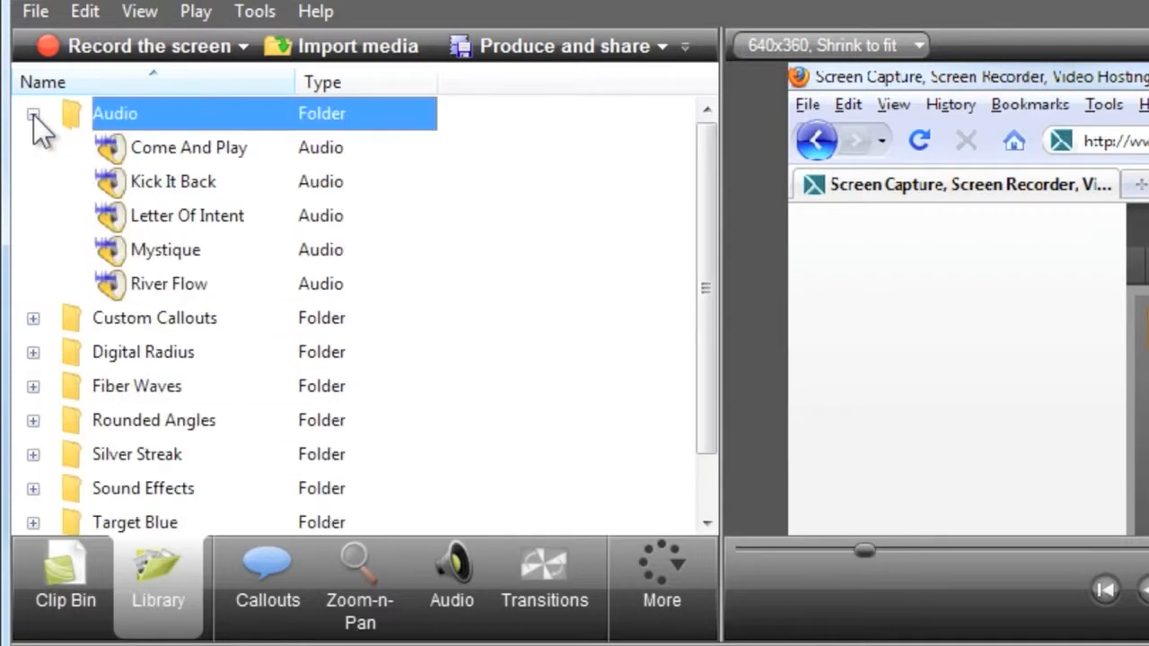
click(33, 114)
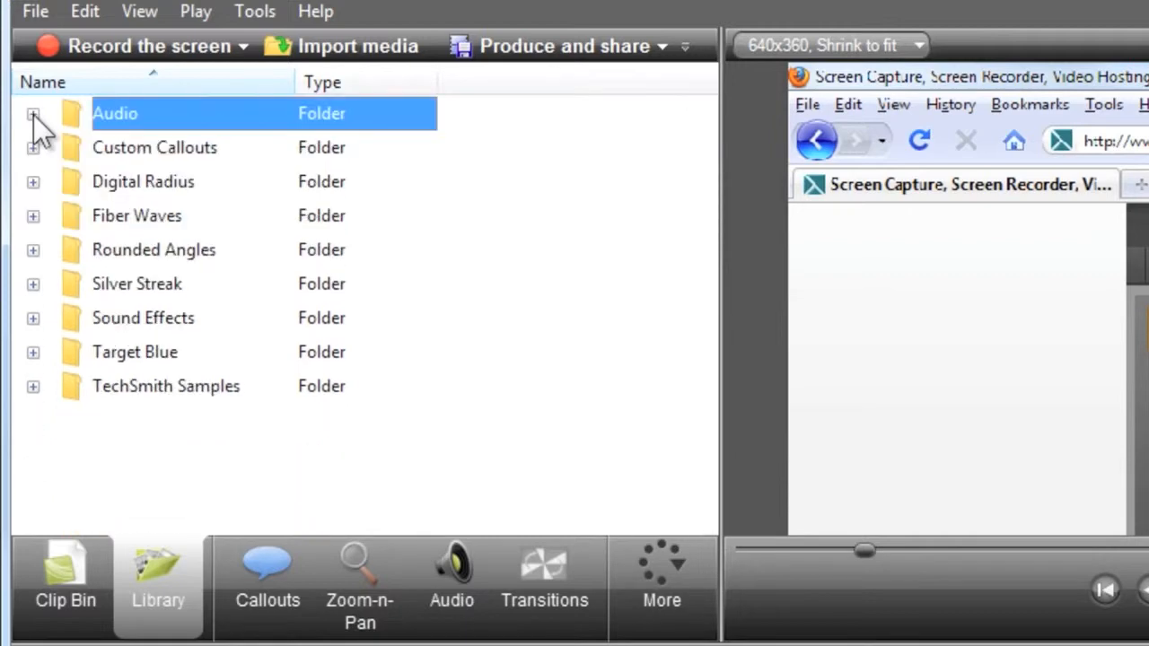
click(33, 183)
click(33, 182)
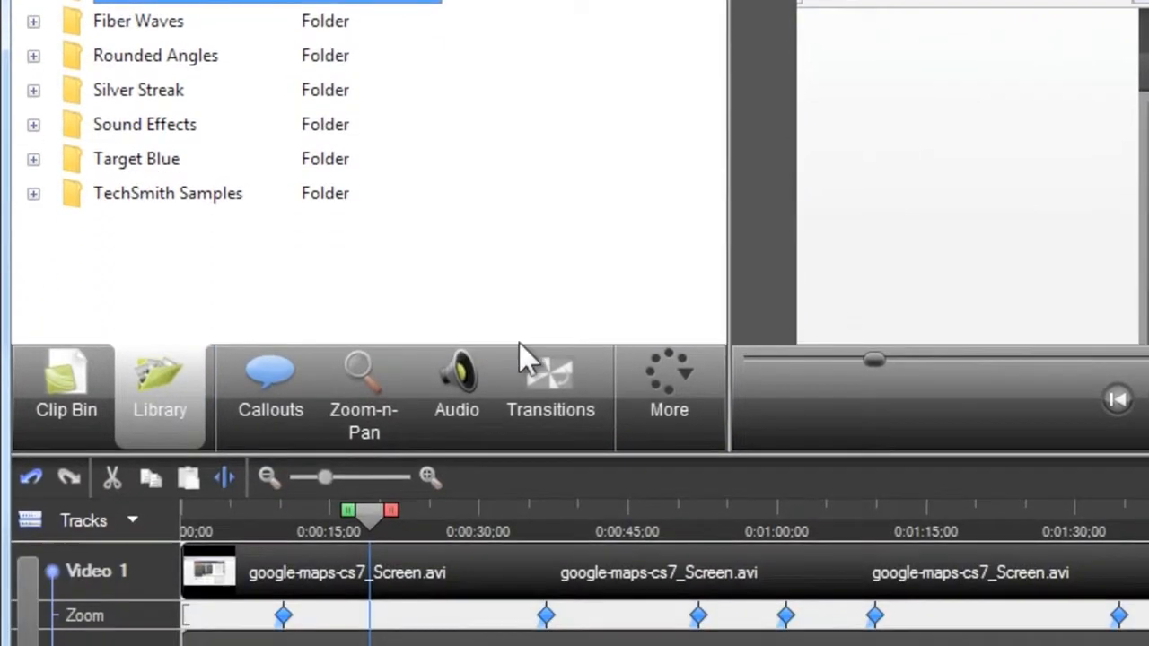
Review the additional editing features and the program's File, Edit, View and Play commands.
click(665, 368)
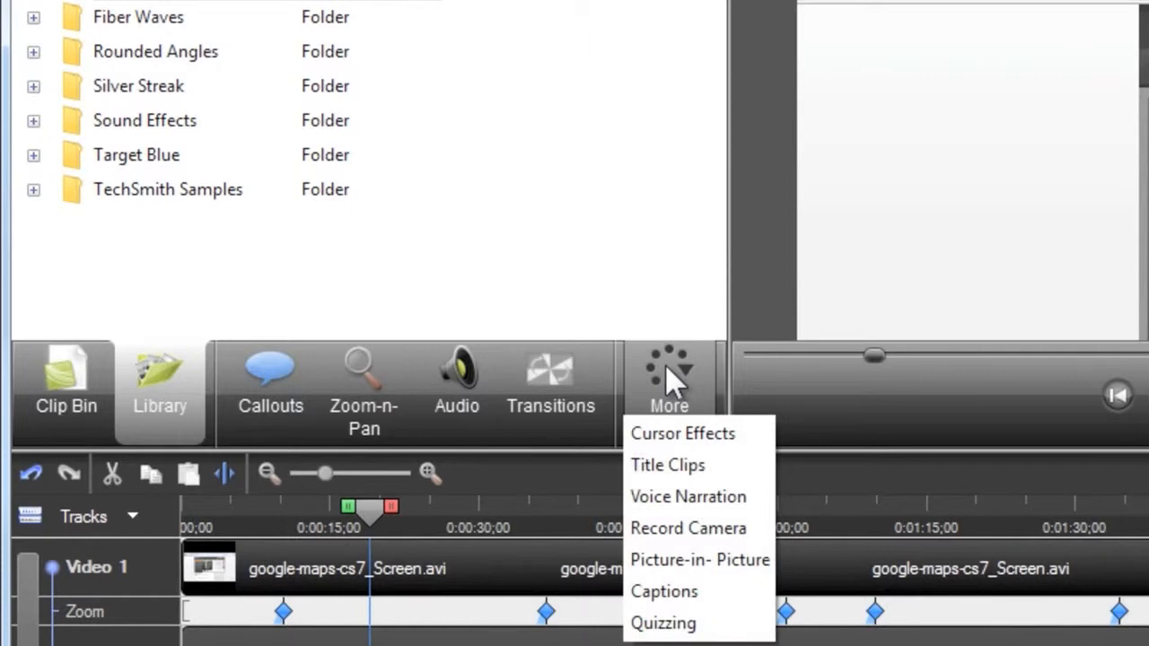
click(590, 308)
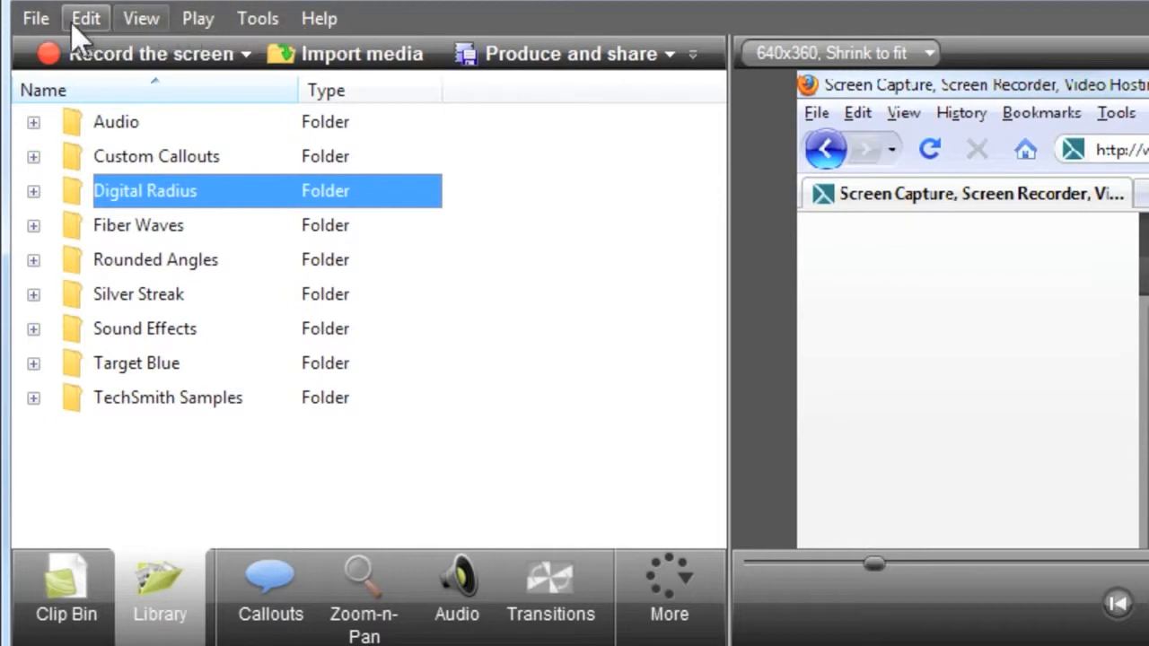
click(36, 18)
mouse_move(77, 20)
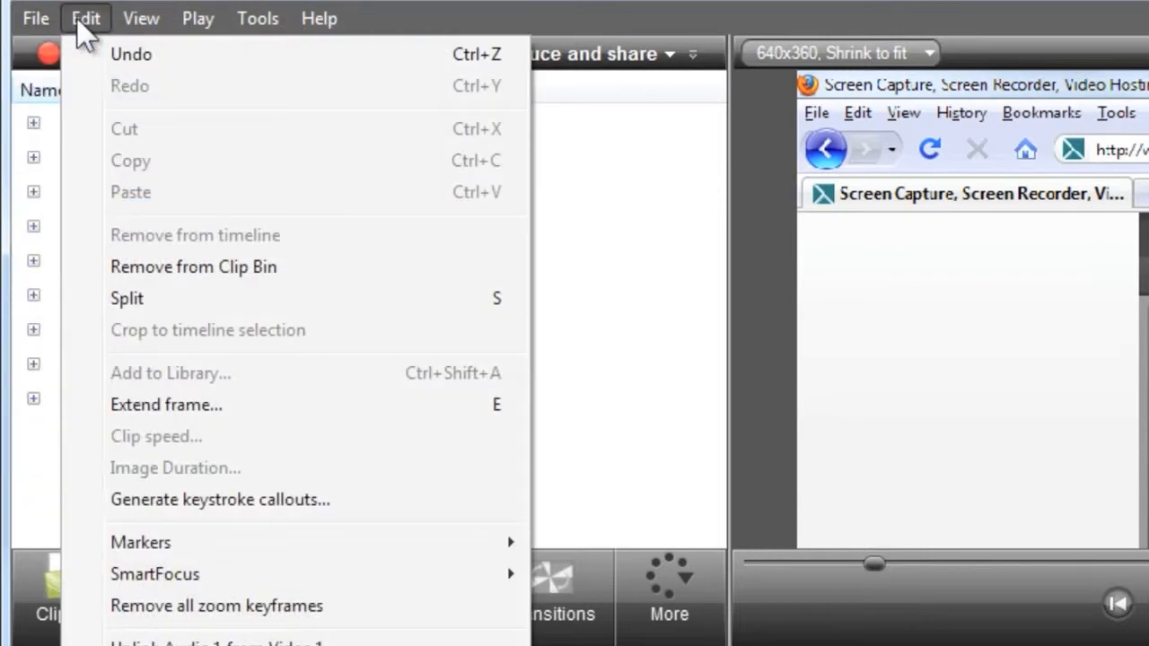
mouse_move(122, 18)
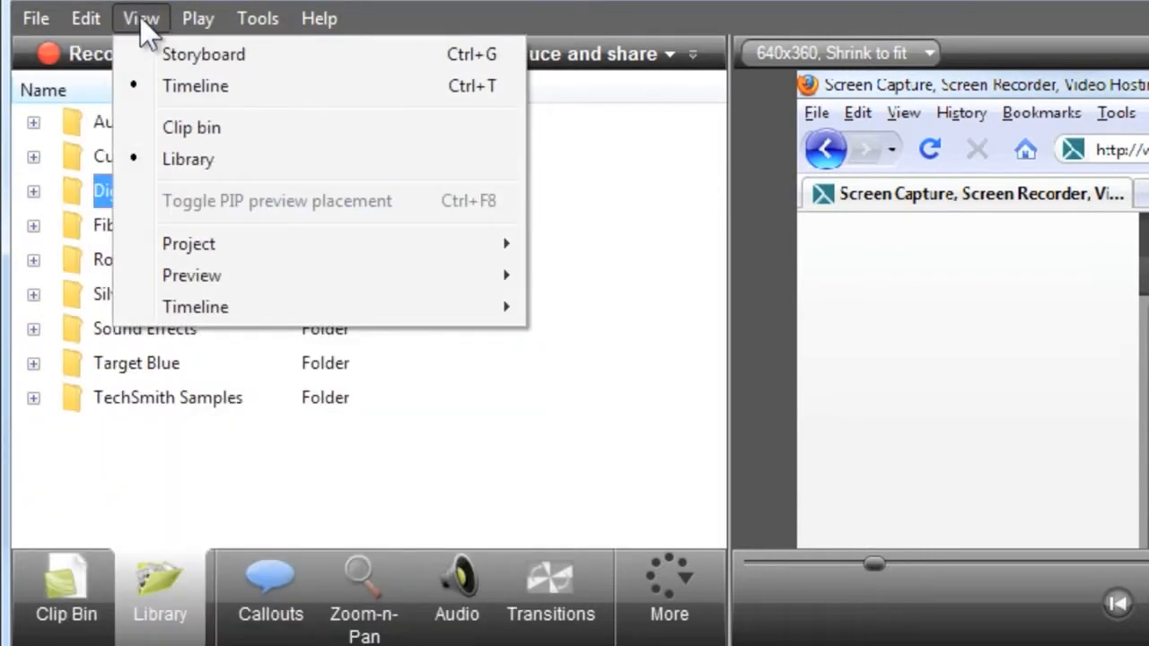
mouse_move(192, 23)
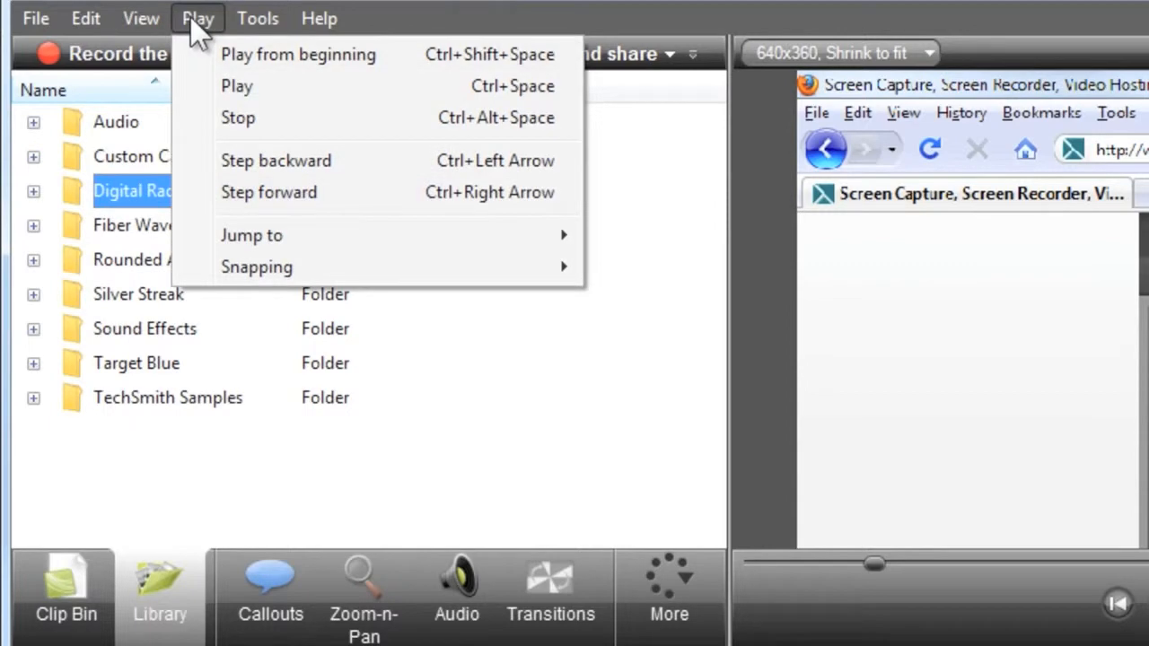
click(622, 221)
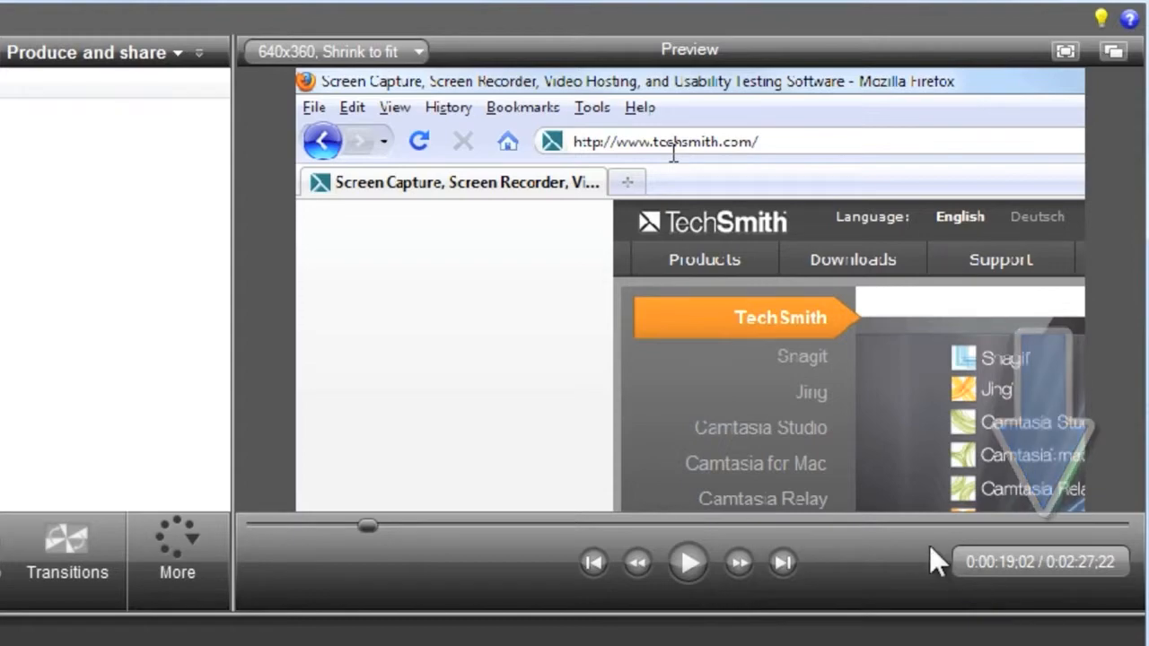
Scrub the preview forward to 0:00:56;21.
drag(378, 516, 546, 523)
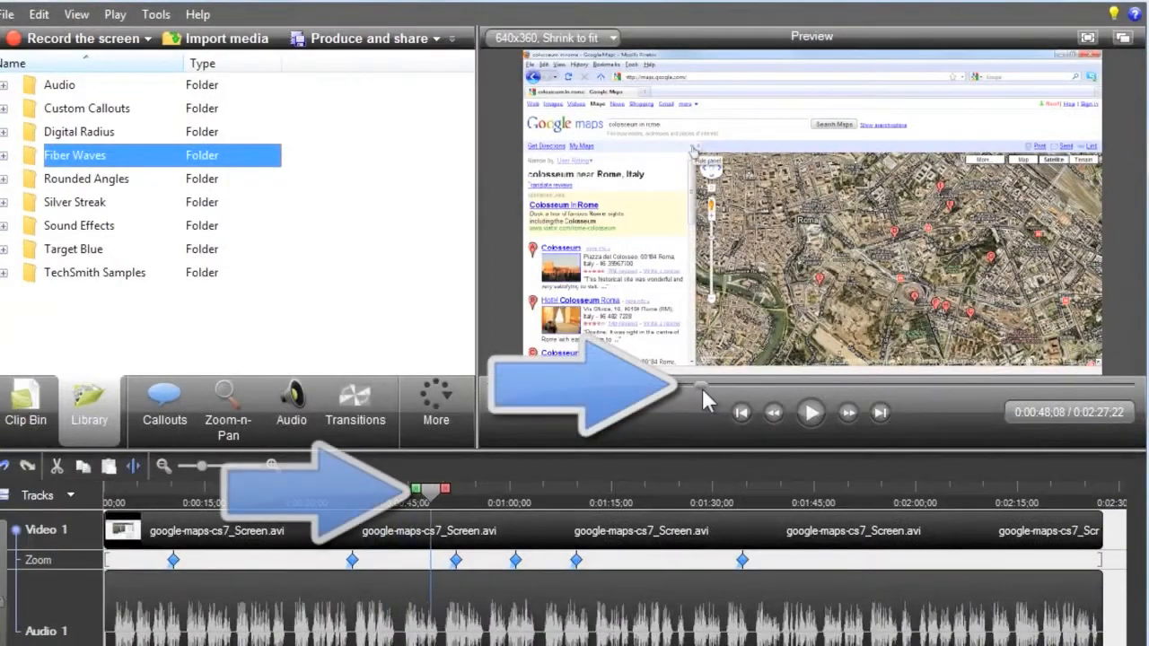
drag(702, 388, 737, 387)
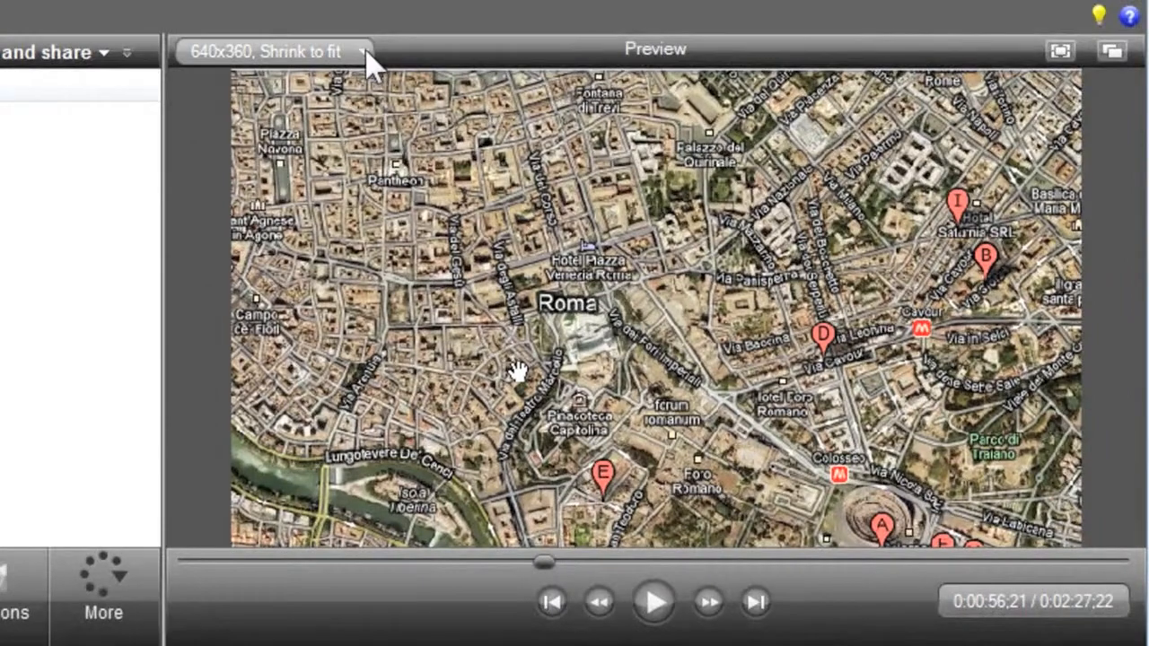
Review the scaling and editing dimension options for the preview.
click(368, 52)
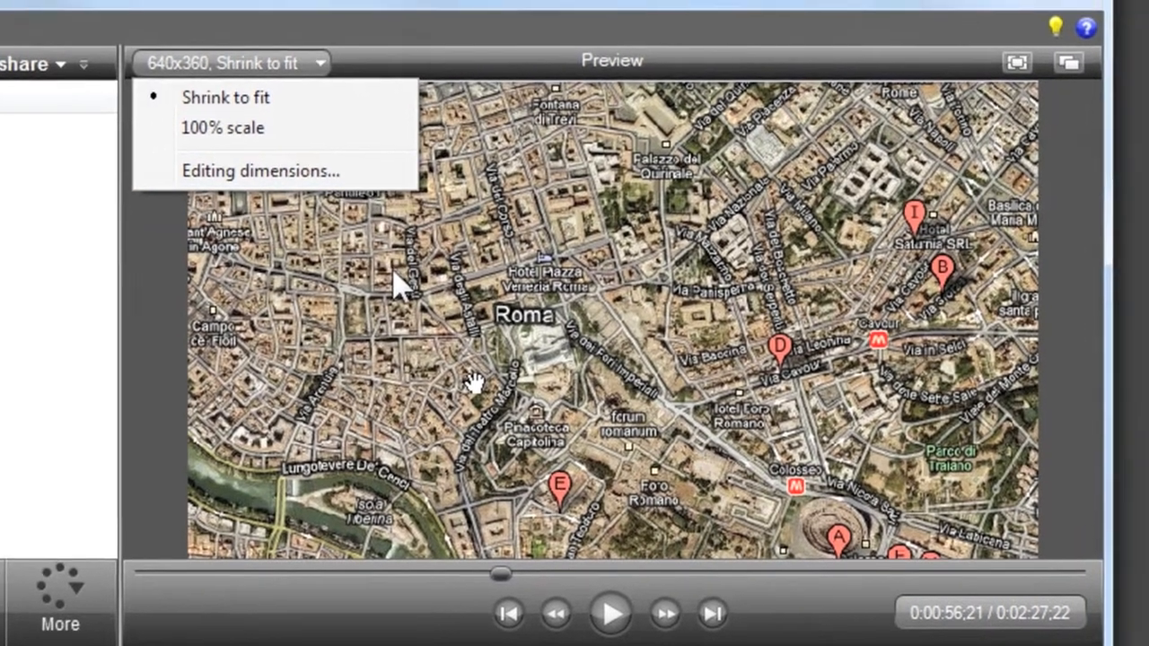
click(442, 274)
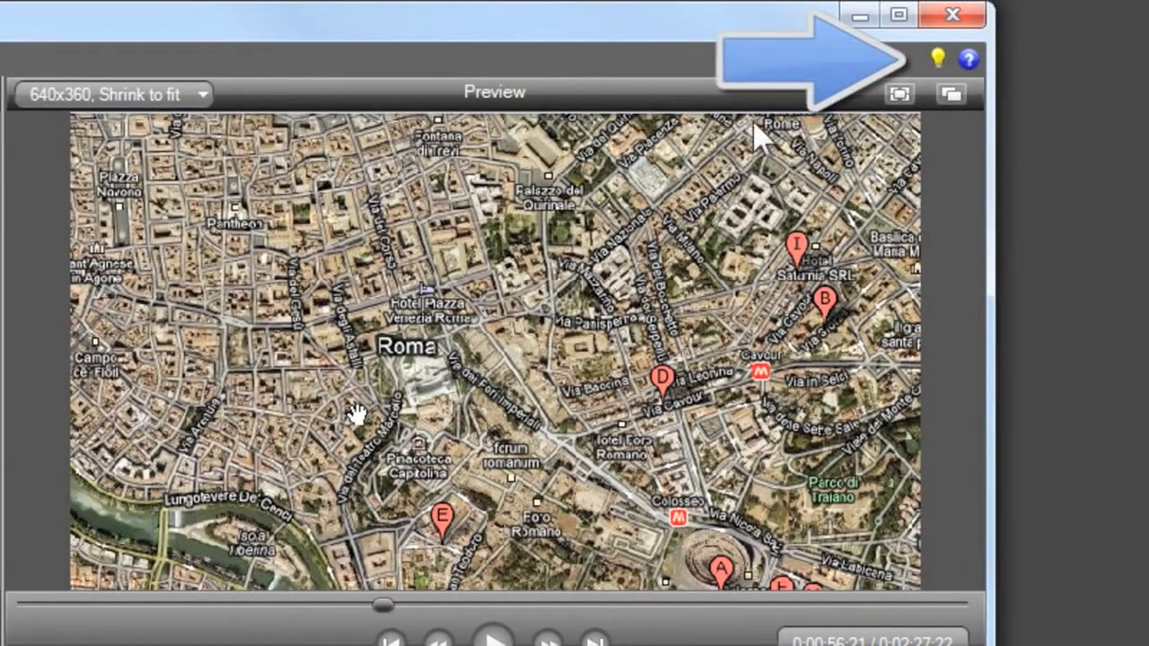